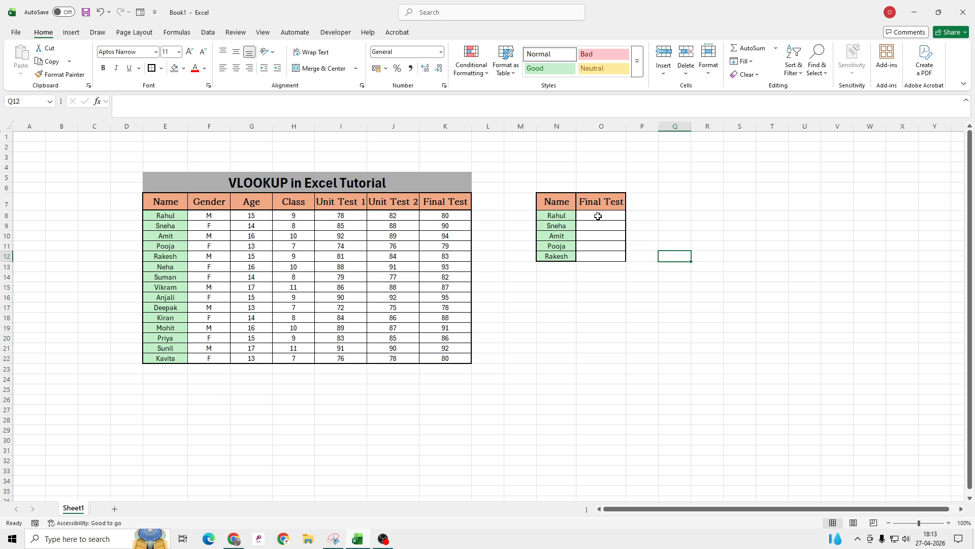
Step: Enter =VLOOKUP(N8,$E$7:$K$22,7,0) in cell O8 to look up the first student's Final Test score
left_click(592, 213)
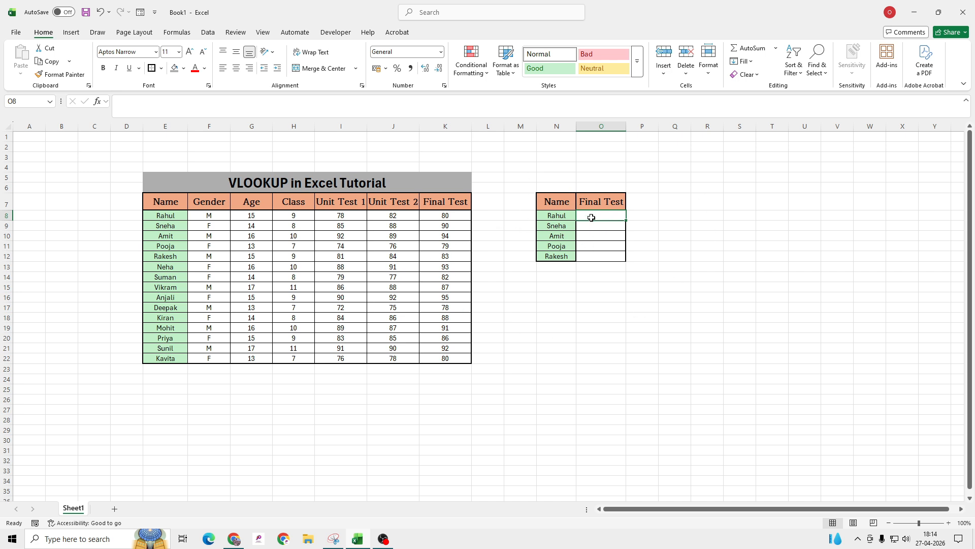
type("=")
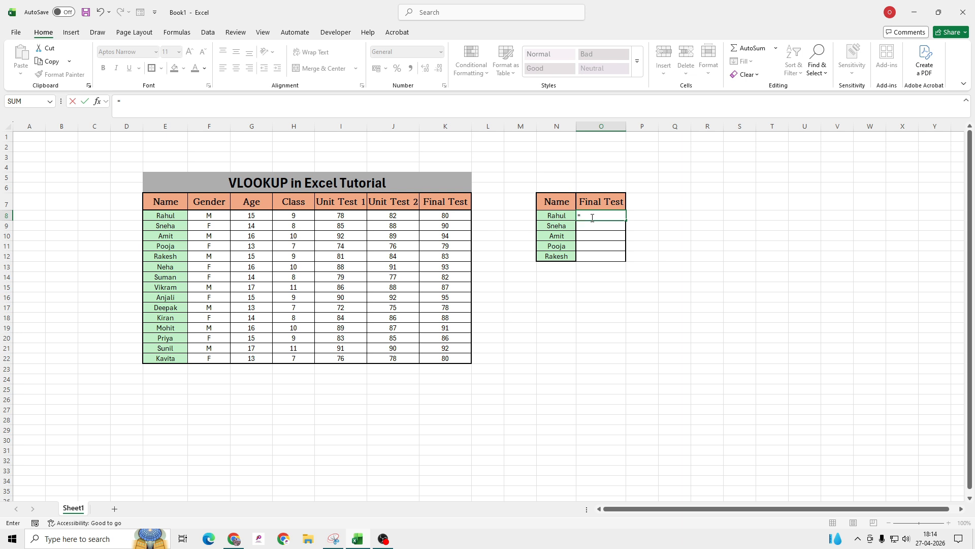
type("vloo")
key("Tab")
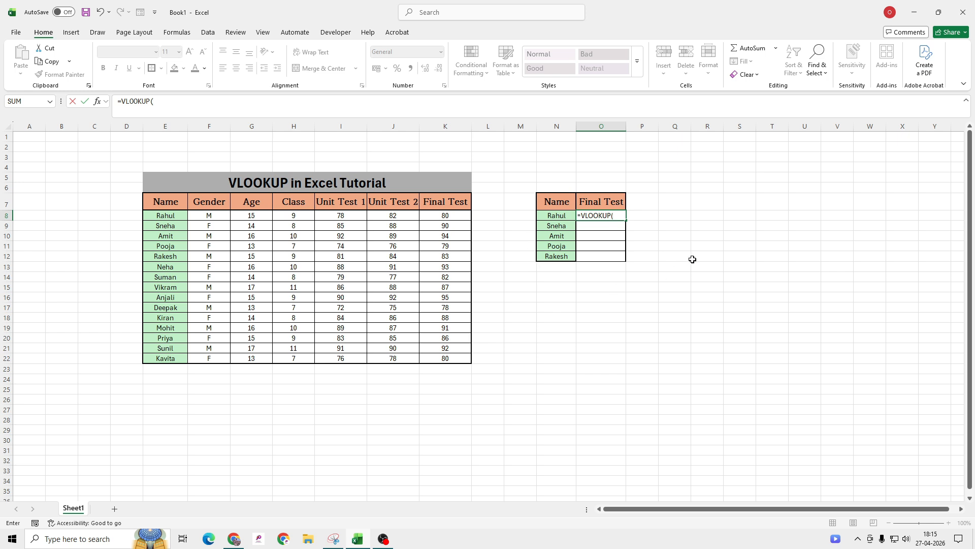
left_click(561, 215)
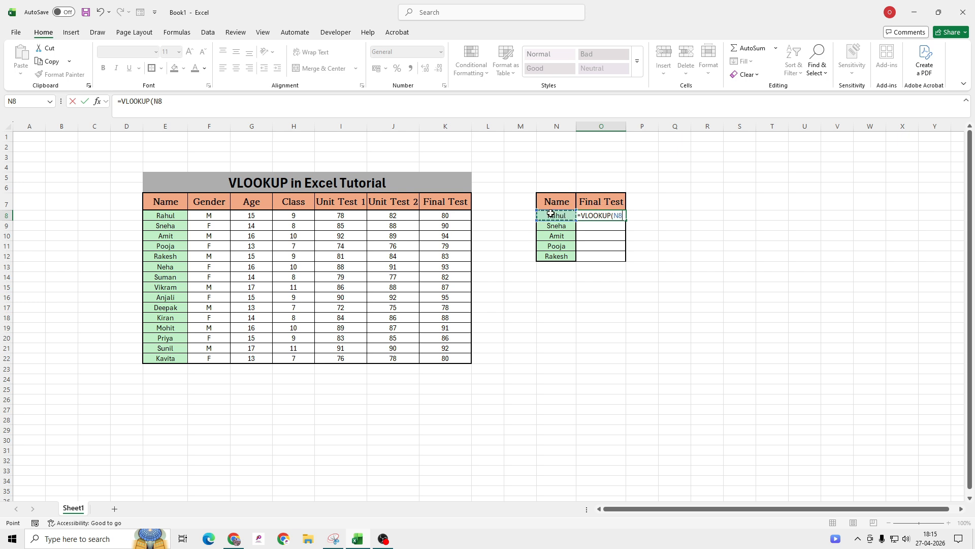
type(",")
left_click_drag(152, 202, 446, 360)
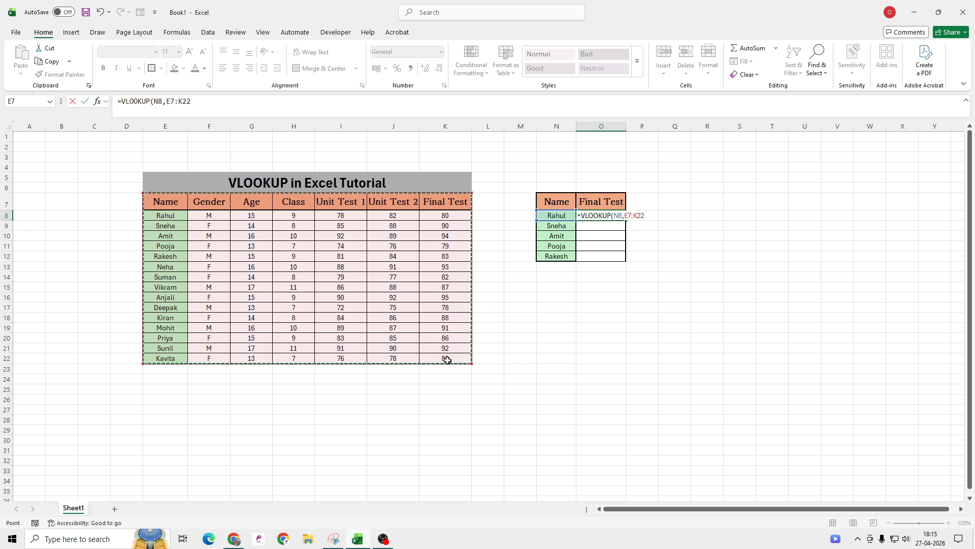
key("F4")
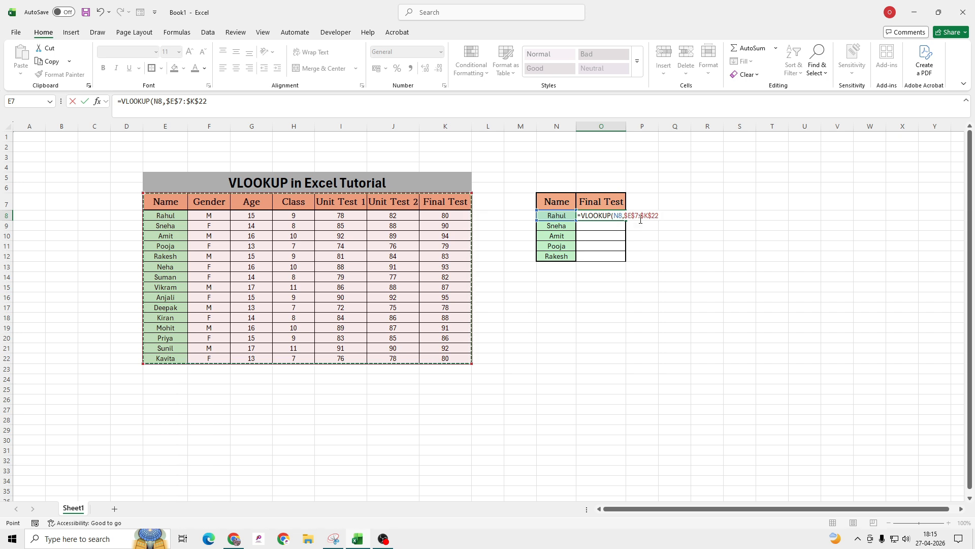
type(",7,")
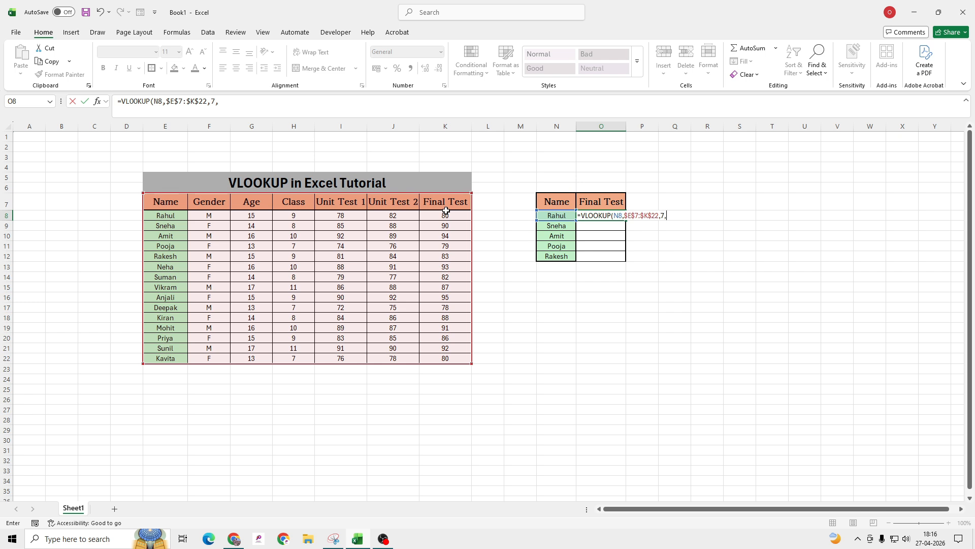
type("0)")
key("Return")
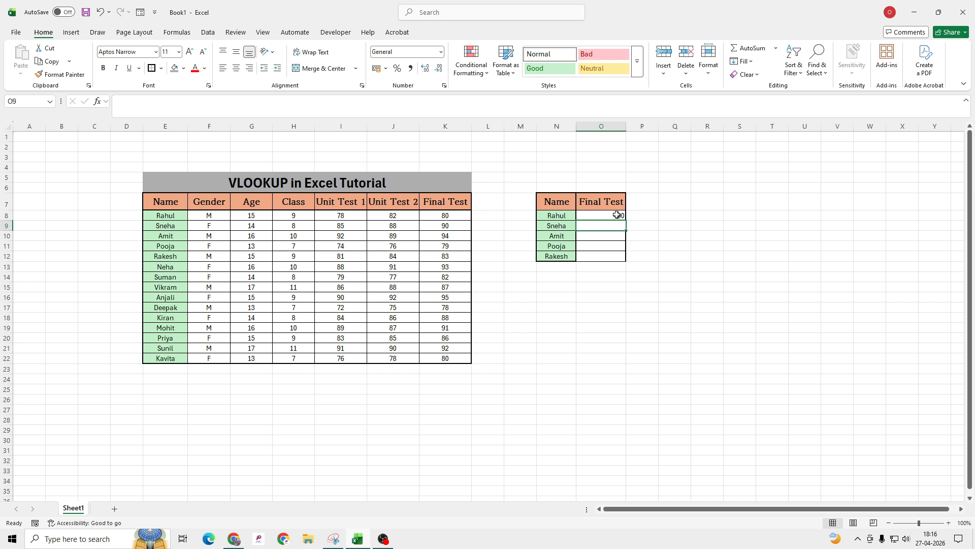
Step: Compare the first student's looked-up score with the source table, and fill the O8 formula down through O12
double_click(152, 216)
left_click_drag(151, 216, 204, 215)
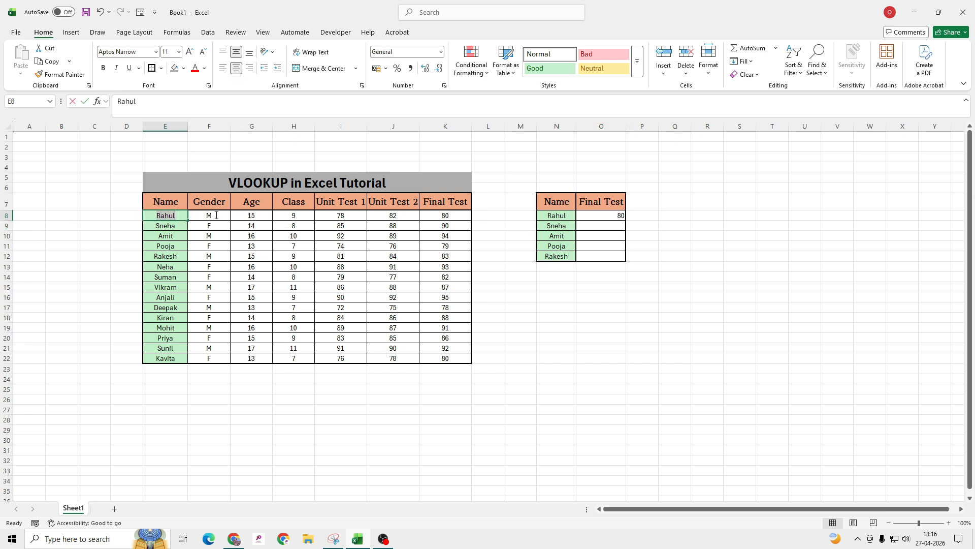
left_click(456, 216)
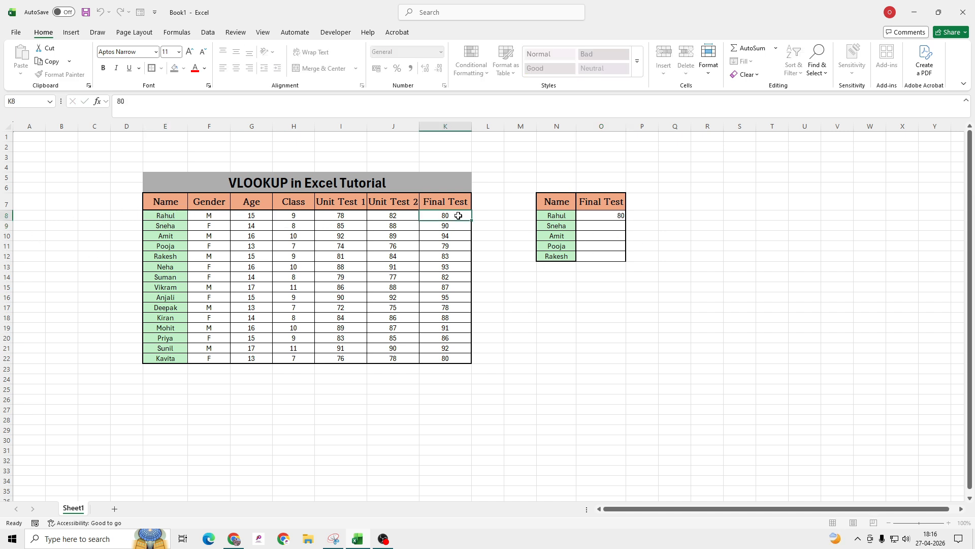
left_click(621, 213)
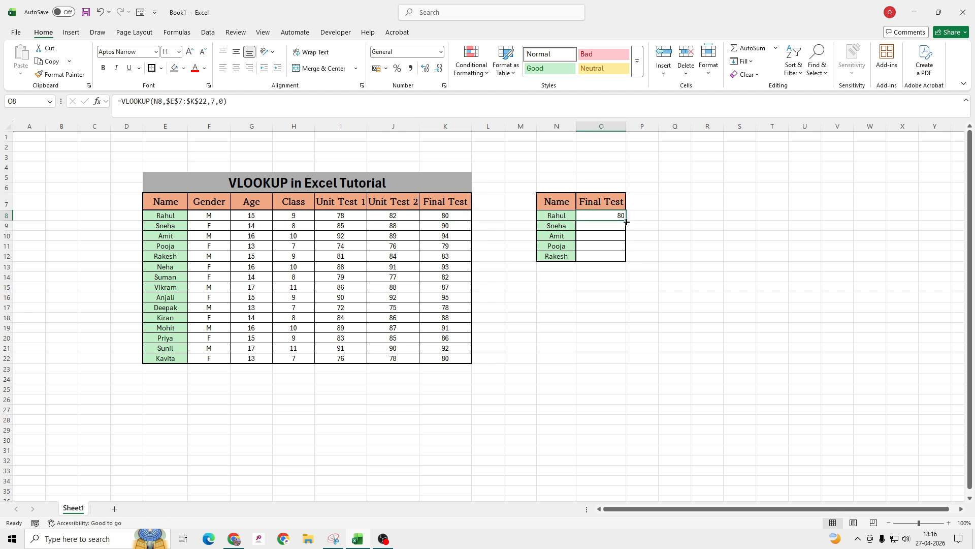
double_click(627, 222)
left_click(622, 317)
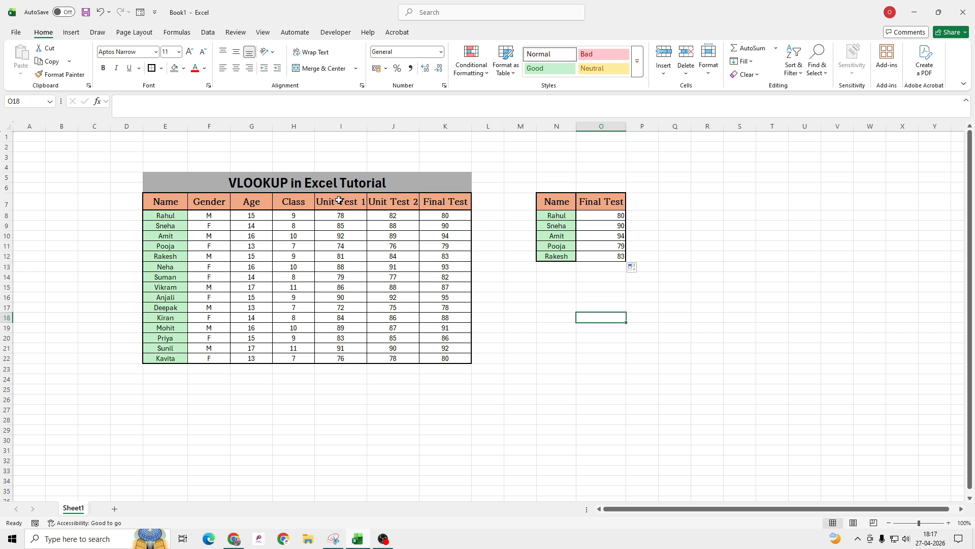
Step: Copy the Class header from H7 over the Final Test header in O7 of the lookup table
left_click(291, 204)
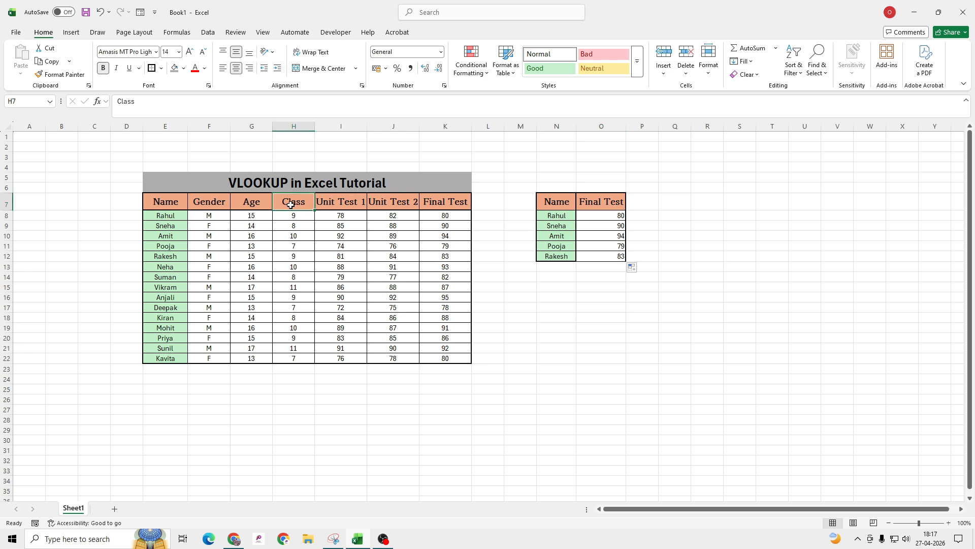
key("ctrl+c")
left_click(602, 203)
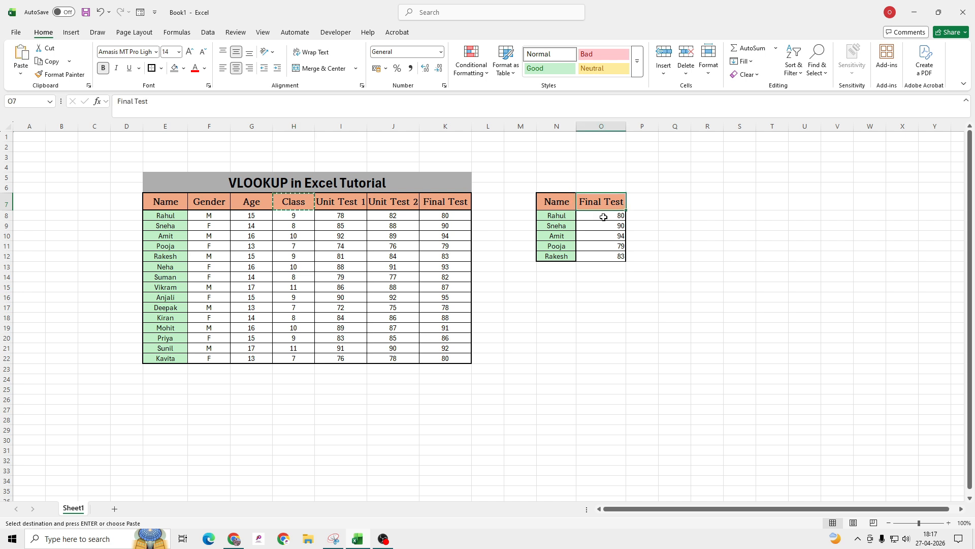
key("ctrl+v")
left_click(696, 234)
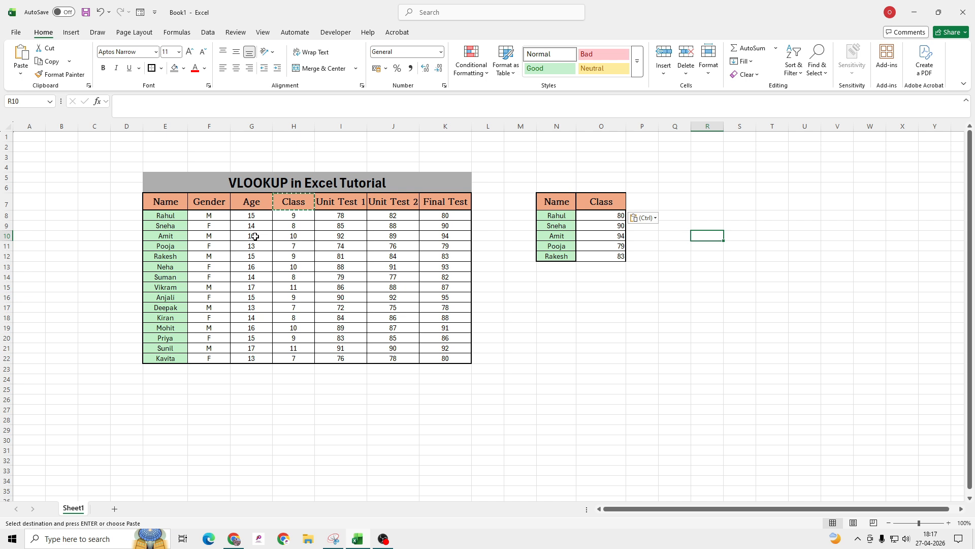
Step: Change the column index in the O8 VLOOKUP formula to 4 so it returns the Class value
double_click(610, 217)
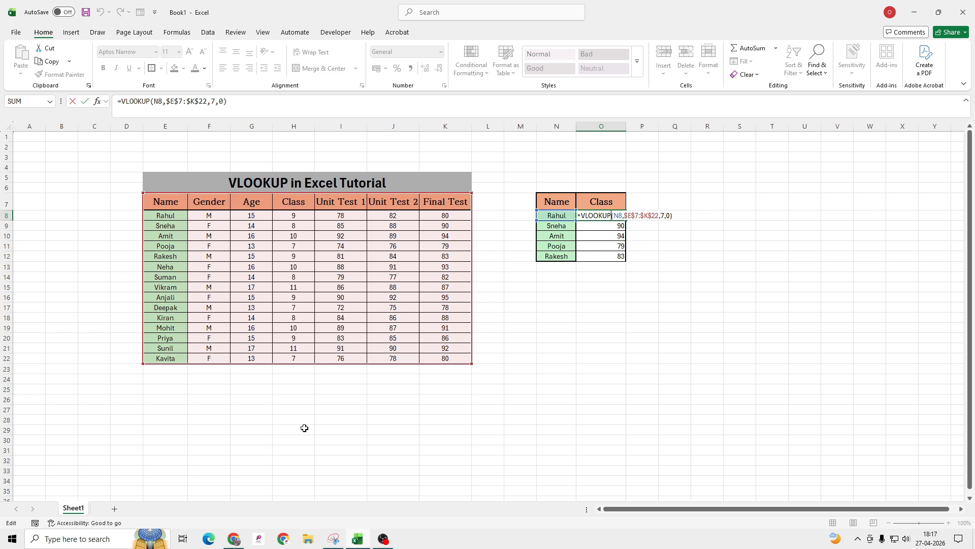
left_click(662, 216)
key("Delete")
type("4")
key("Return")
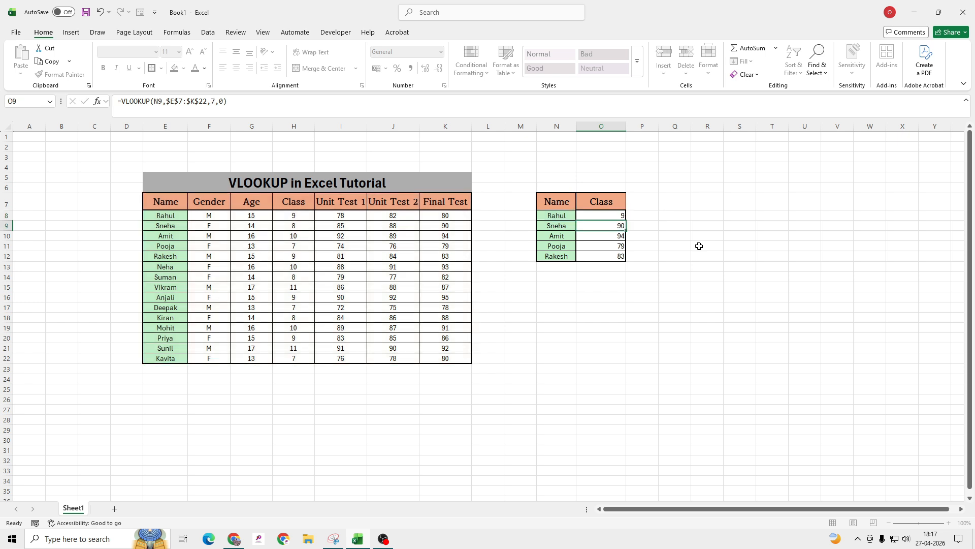
Step: Check the first student's Class result against the source table, and fill the updated O8 formula down through O12
left_click(620, 214)
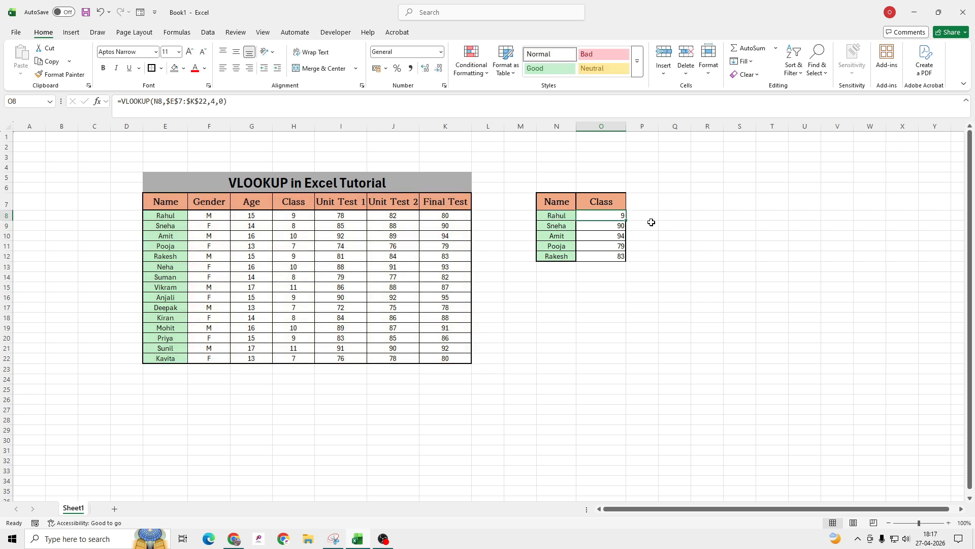
left_click(173, 215)
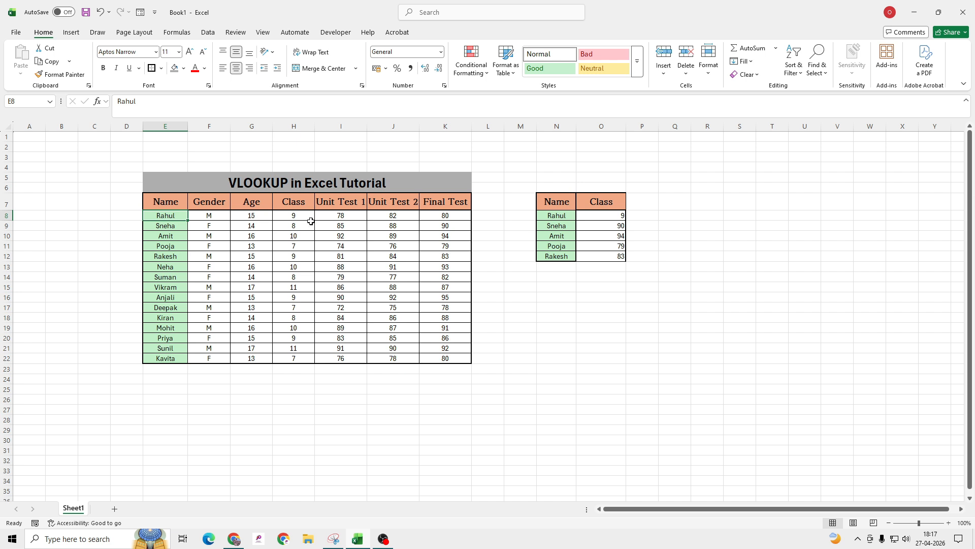
left_click(616, 216)
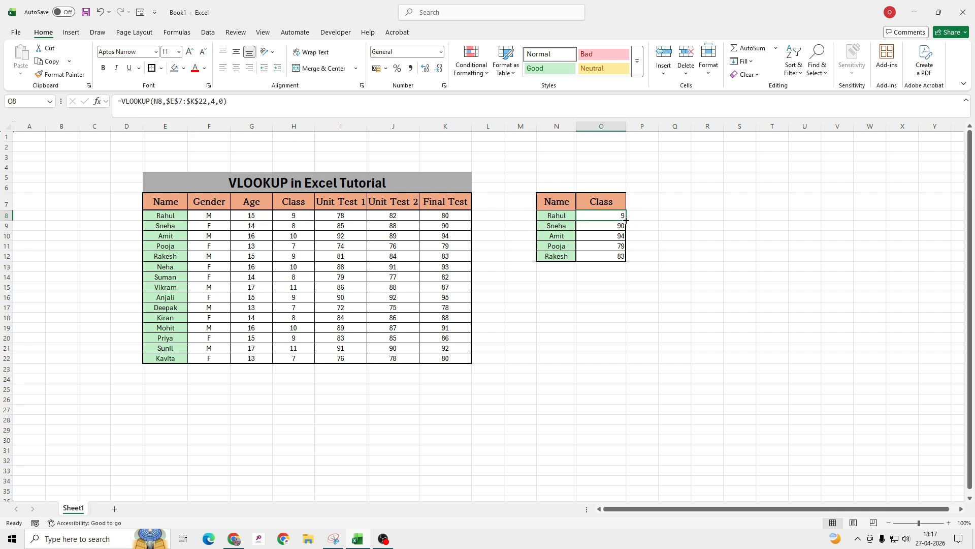
left_click_drag(623, 217, 624, 258)
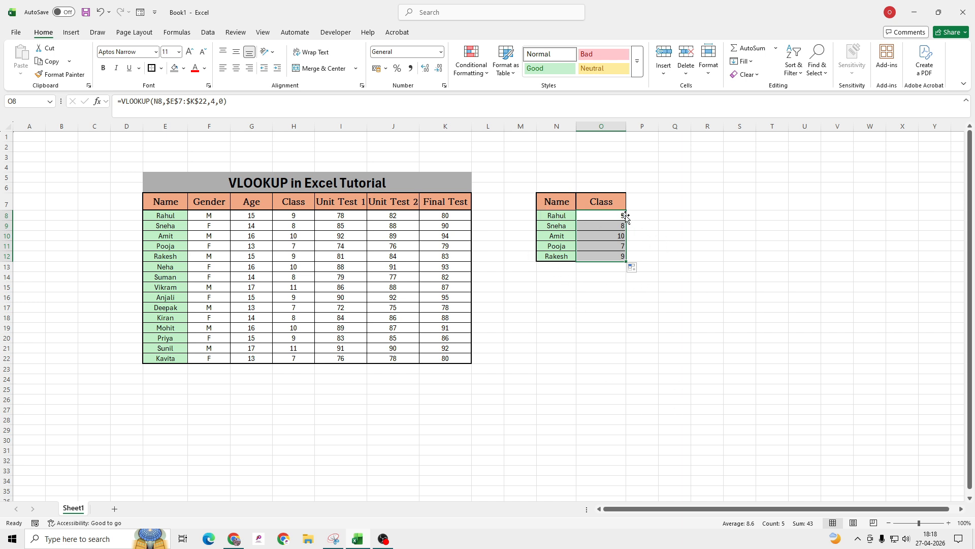
left_click(667, 247)
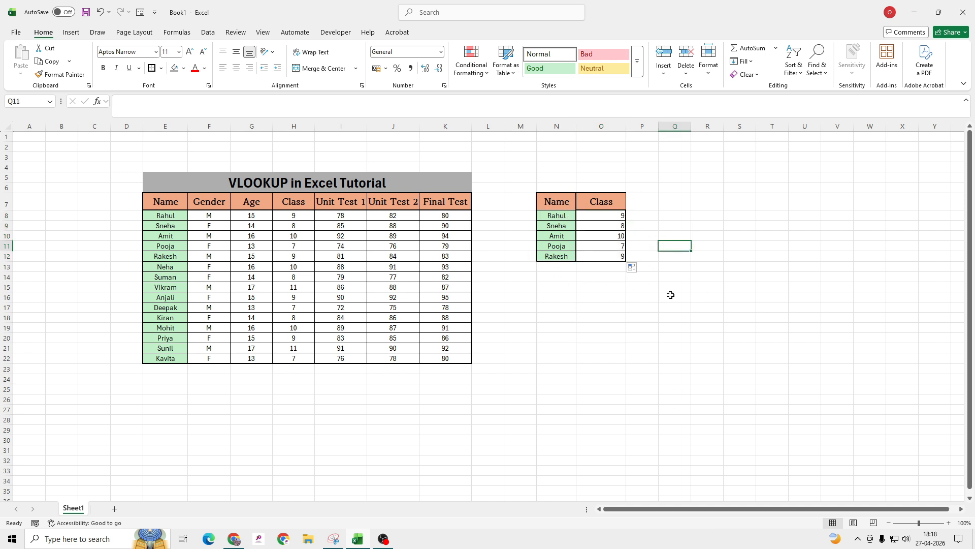